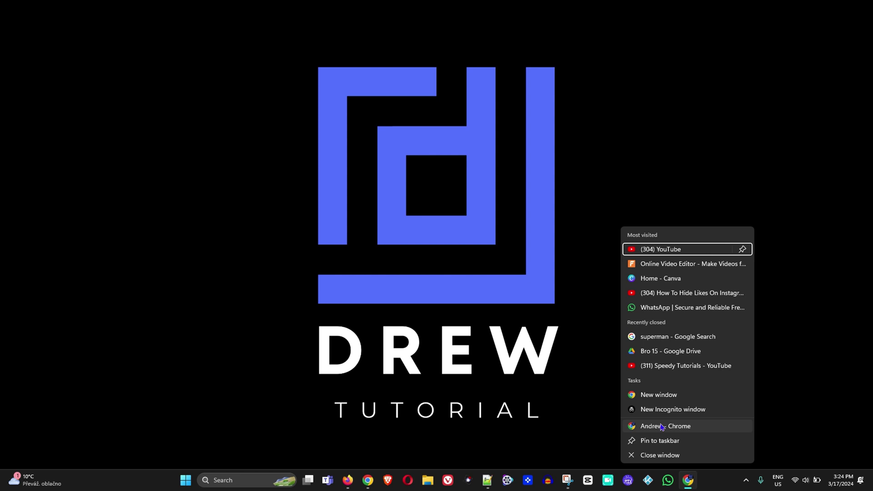
Open a new Chrome window from the Chrome taskbar jump list
left_click(660, 395)
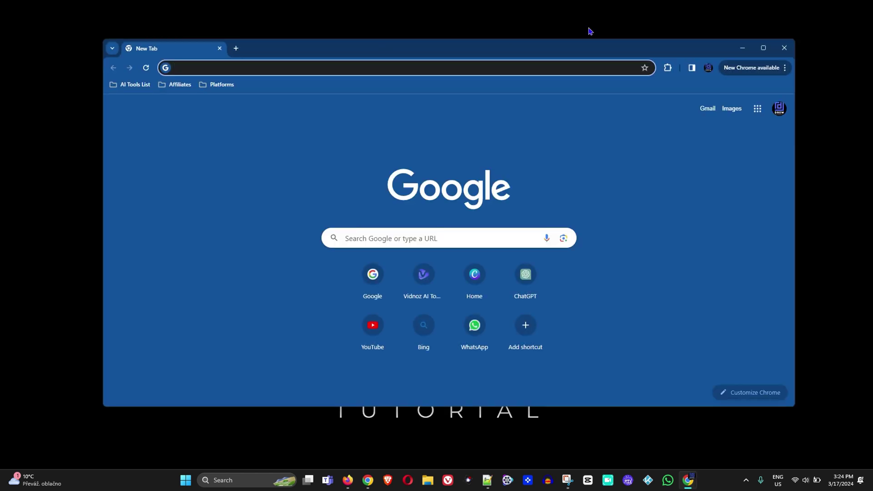
In maximized Chrome, search 'vlc player download free' and open the VideoLAN VLC for Windows result
left_click(762, 49)
left_click(213, 28)
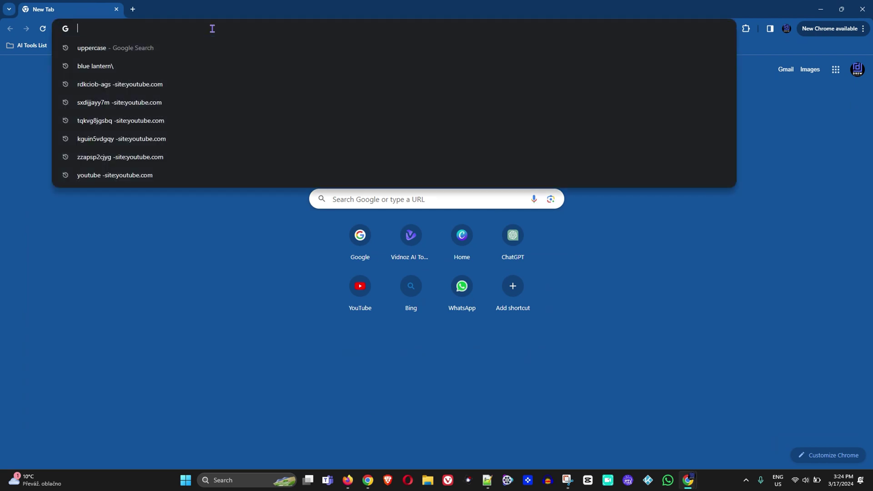
type("vlc")
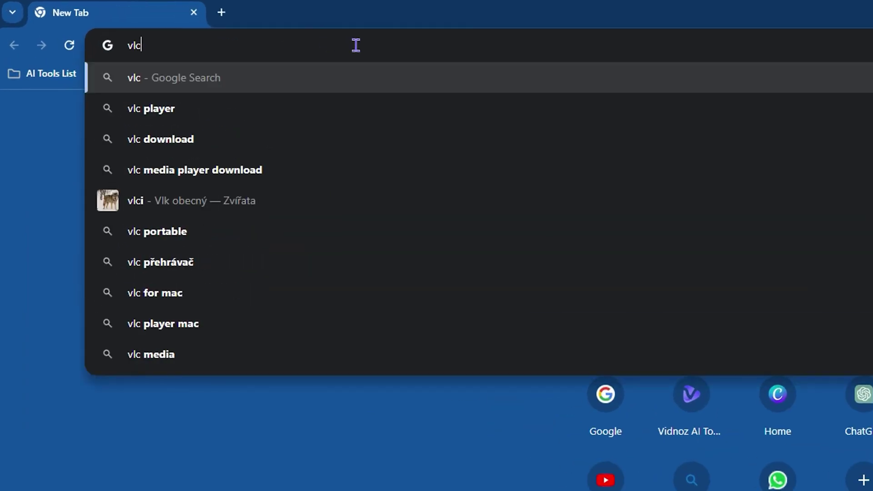
type(" pl")
key("Down")
key("Down")
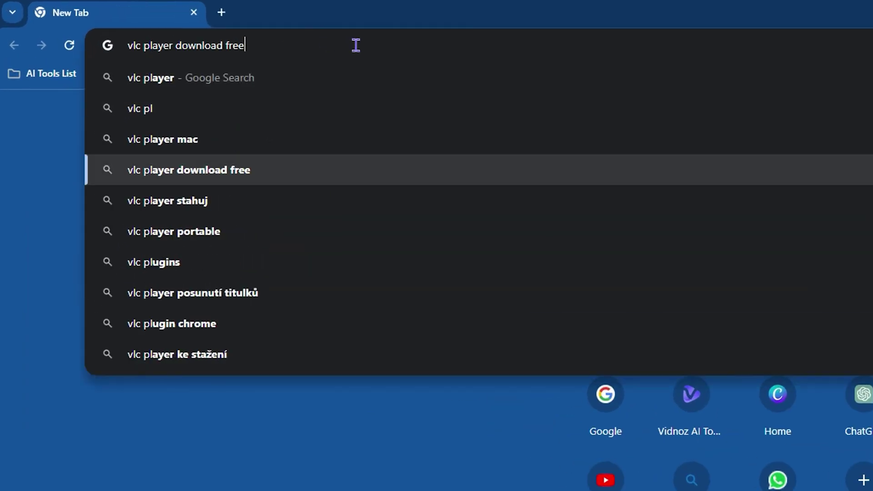
key("Return")
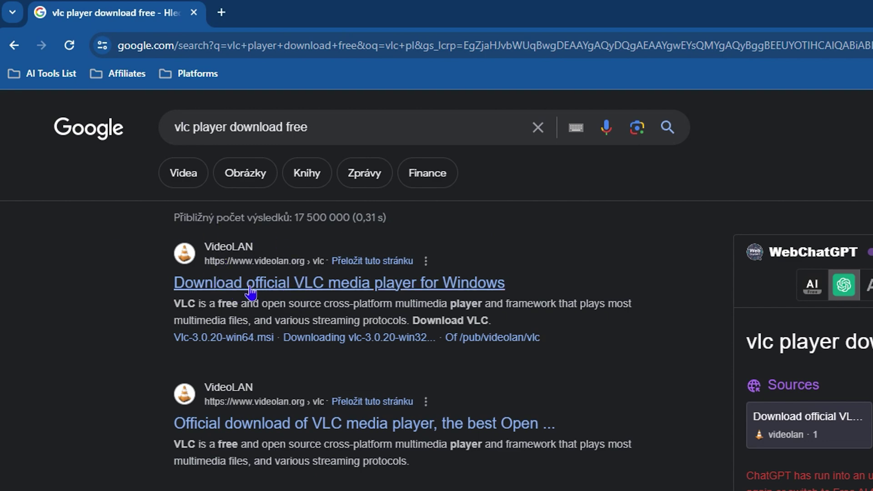
left_click(250, 286)
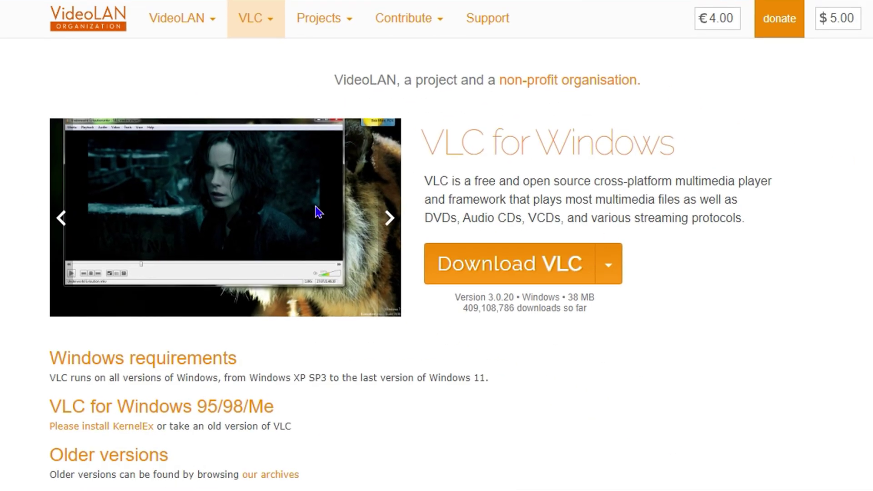
Download the VLC installer vlc-3.0.20-win32.exe from the VideoLAN page
left_click(507, 262)
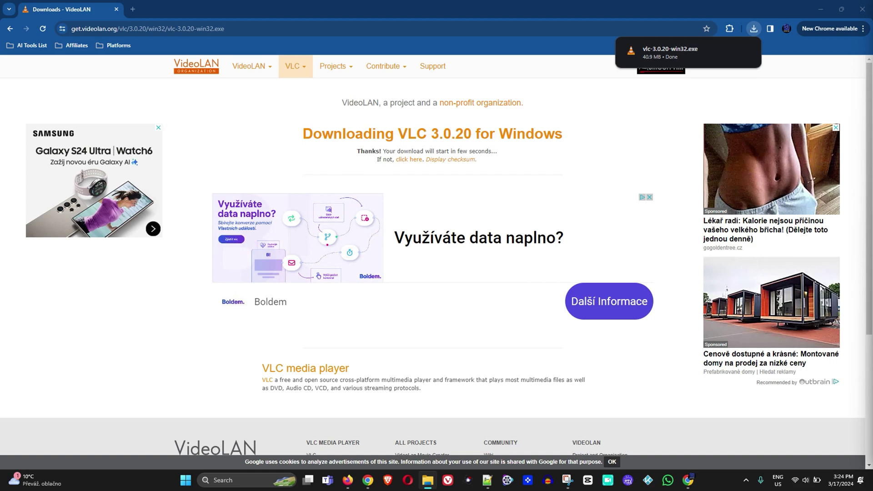
Confirm vlc-3.0.20-win32.exe is in the Downloads folder, then close File Explorer
left_click(746, 52)
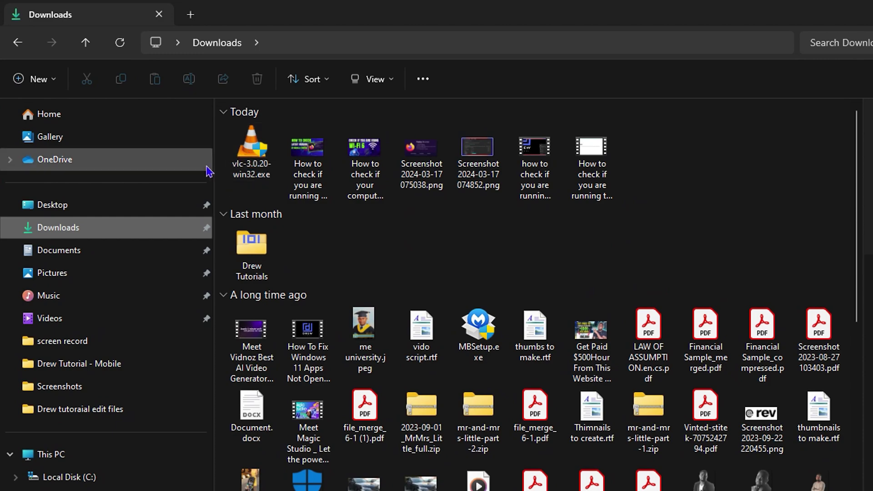
left_click(253, 170)
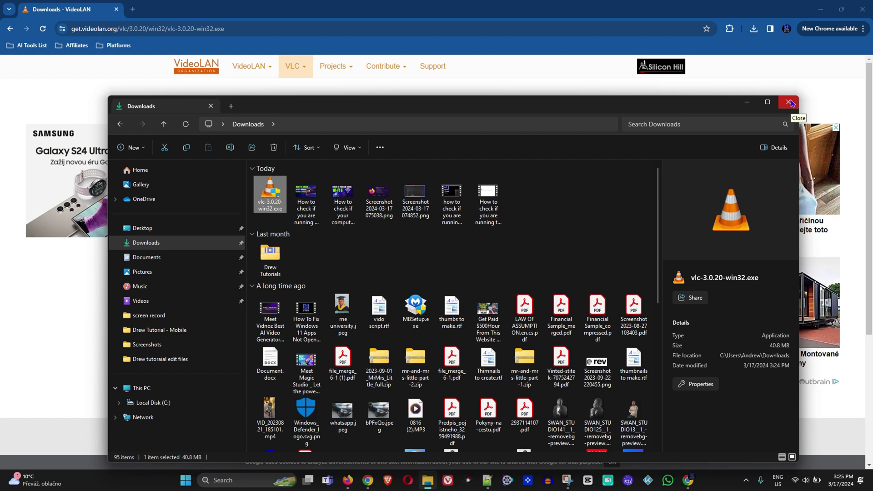
left_click(790, 103)
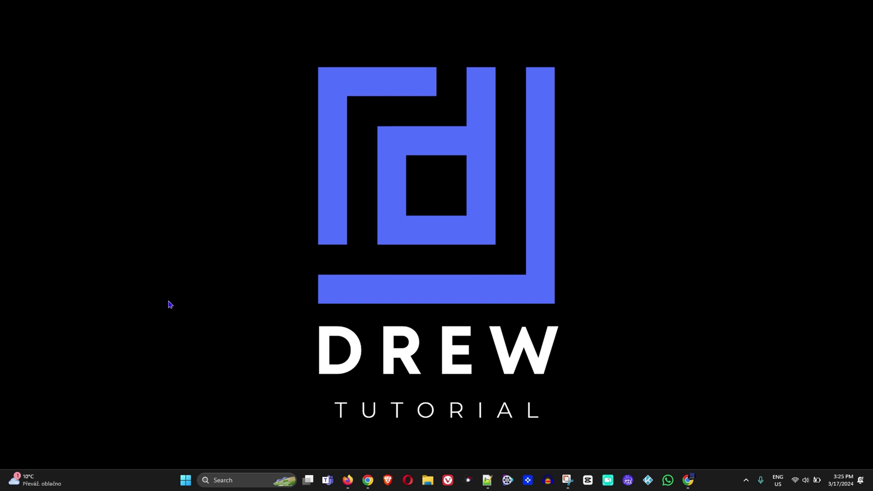
Launch VLC media player through a Start menu search for 'vlc' and reposition its window
key("super")
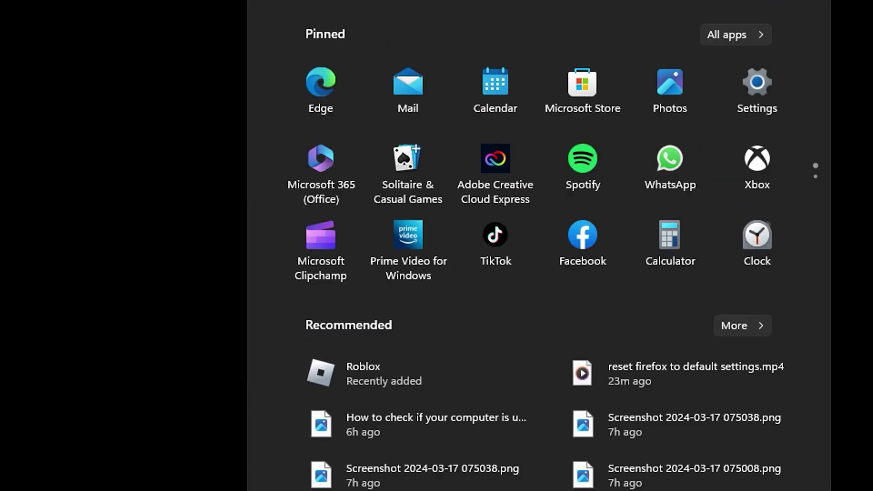
type("vlc")
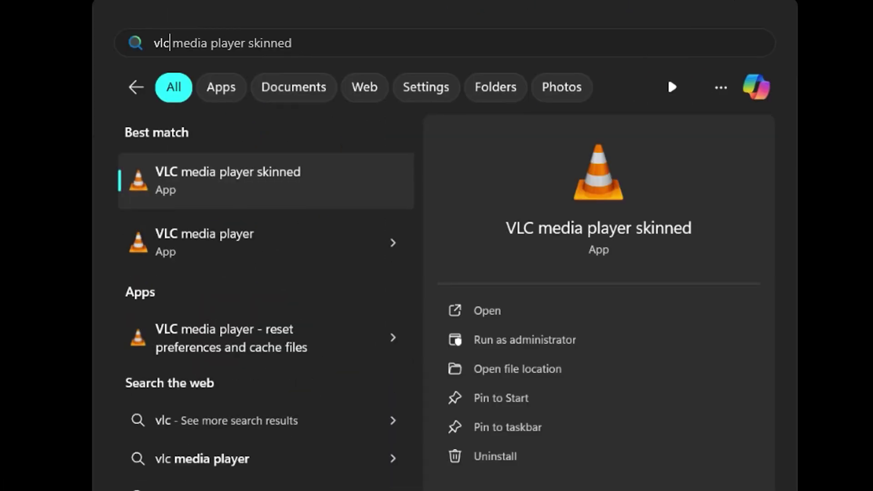
left_click(234, 238)
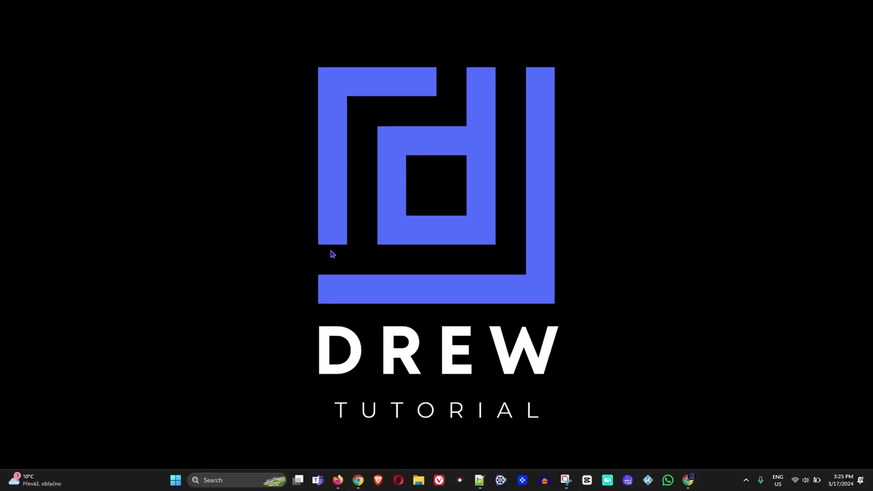
left_click_drag(728, 59, 478, 28)
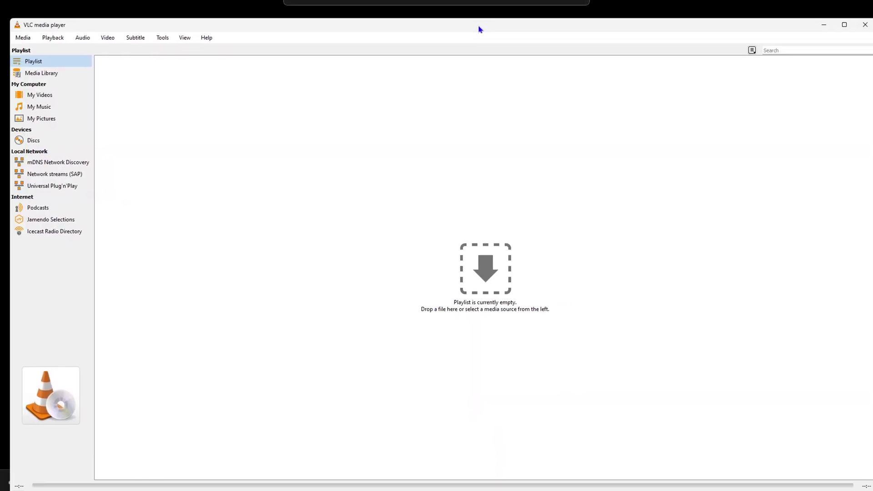
Maximize VLC and choose Convert / Save... from the Media menu
left_click(844, 24)
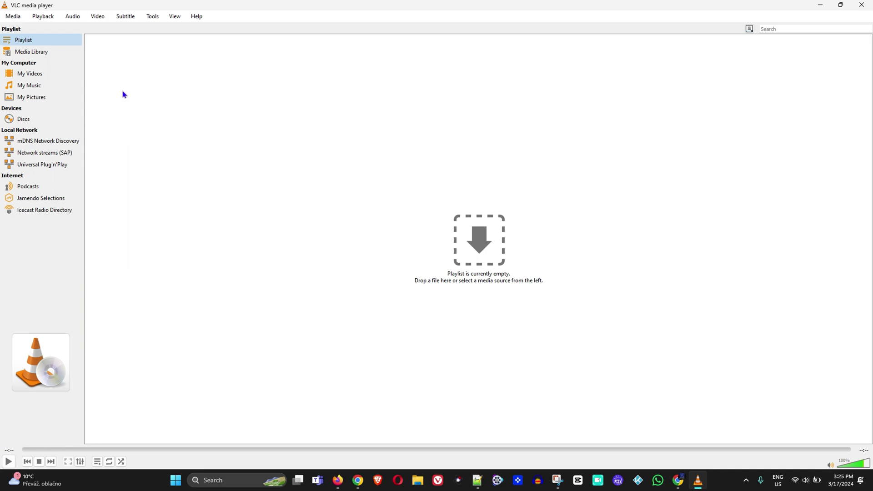
left_click(12, 15)
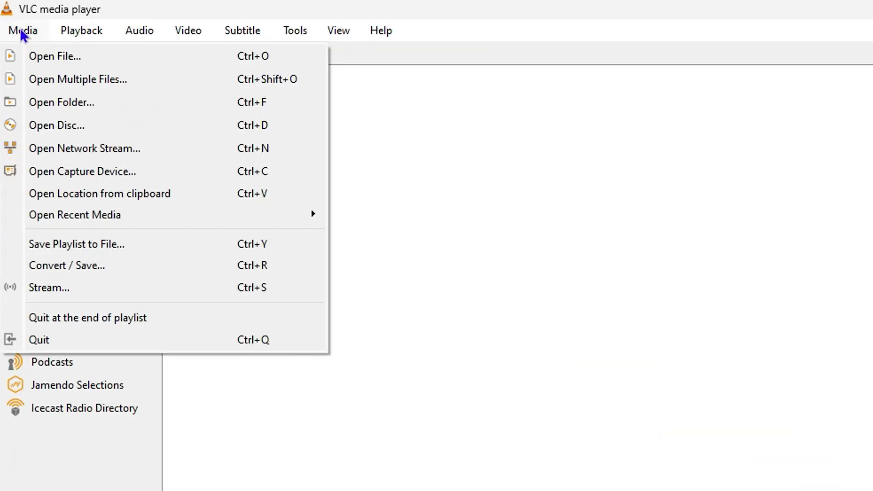
left_click(64, 268)
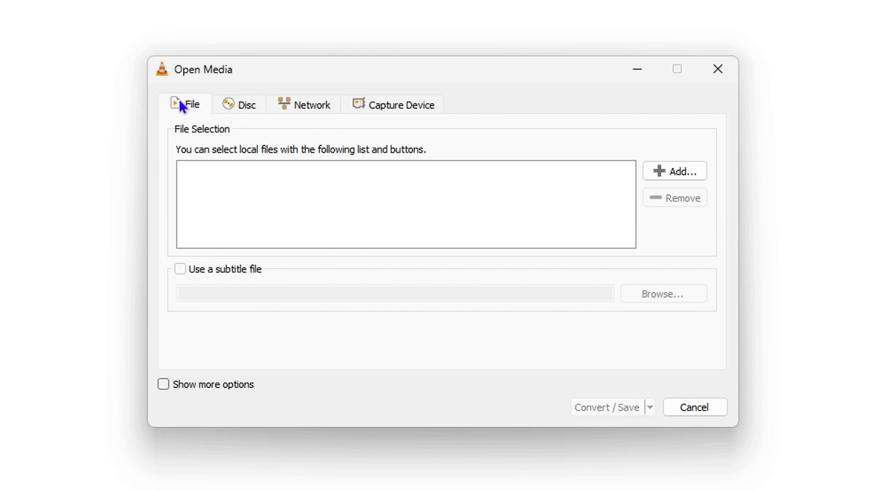
Add 'how to check if you are running wifi 6 on windows 11.mp4' from Downloads
left_click(668, 173)
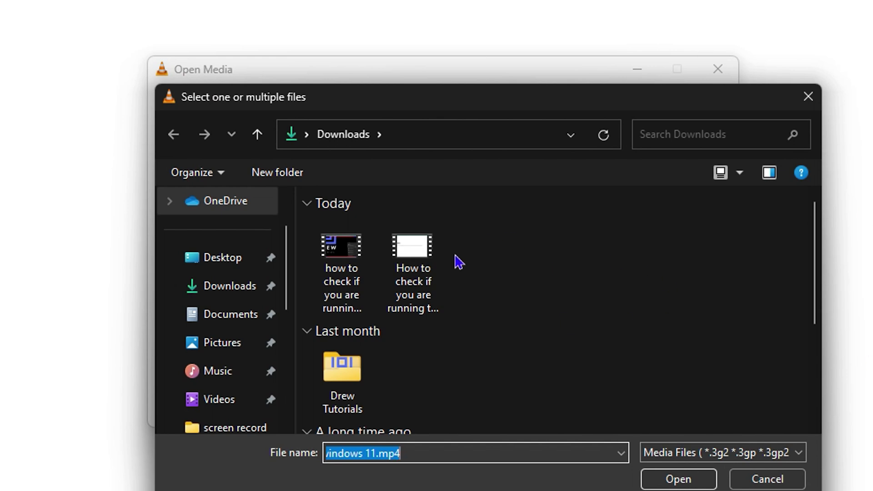
left_click(348, 275)
left_click(405, 249)
left_click(347, 266)
left_click(412, 248)
left_click(326, 255)
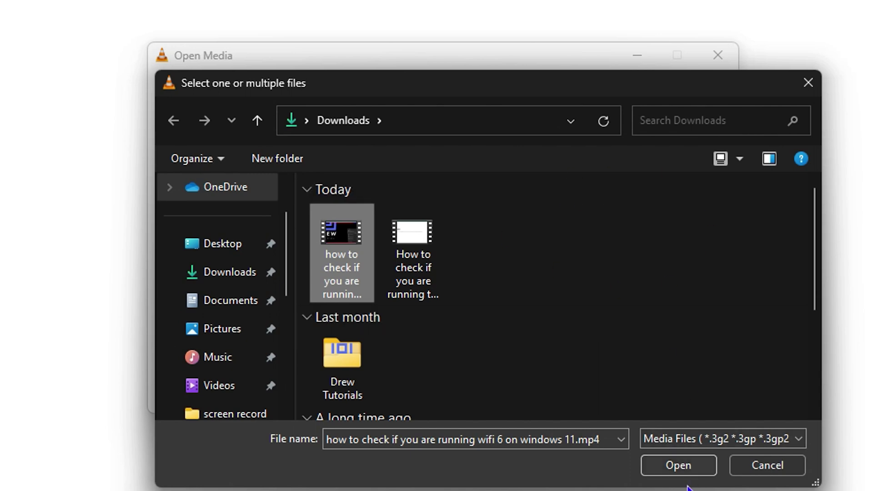
left_click(683, 472)
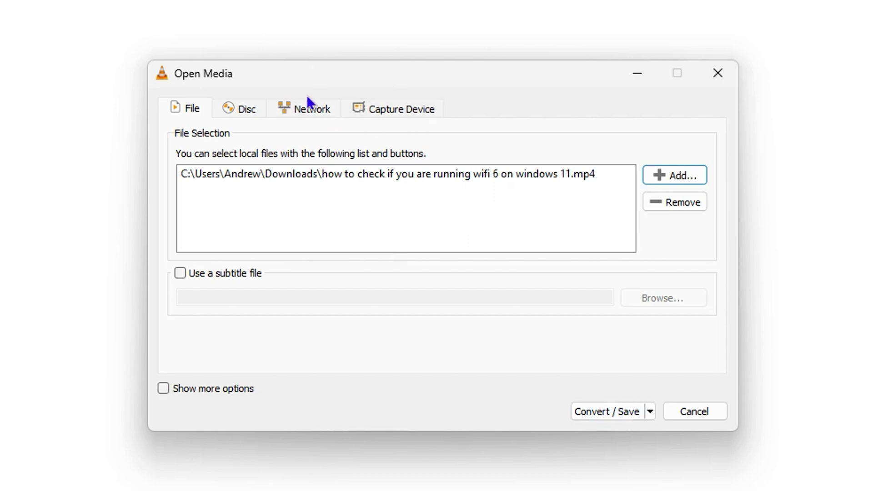
Look through the Disc, Network and Capture Device tabs, then return to File
left_click(242, 109)
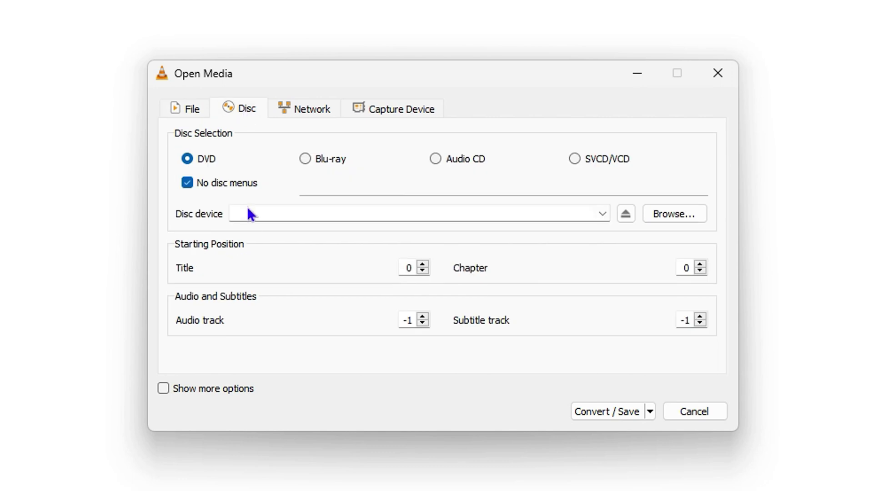
left_click(320, 108)
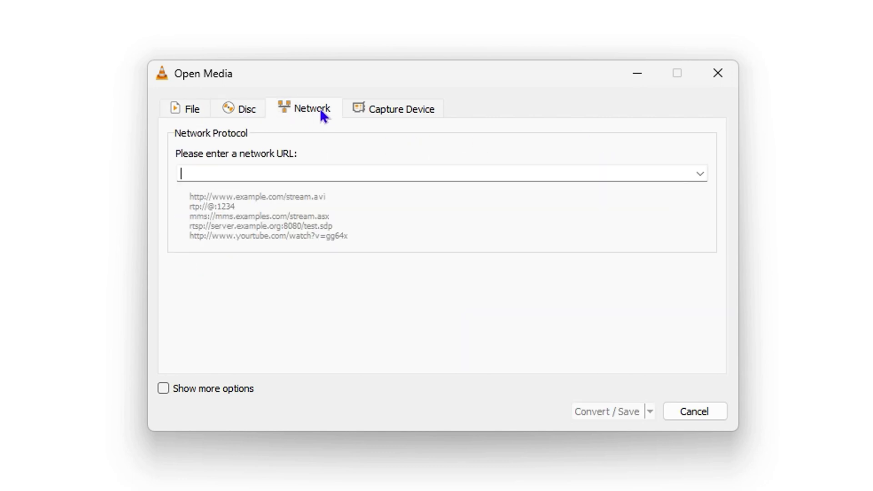
left_click(402, 112)
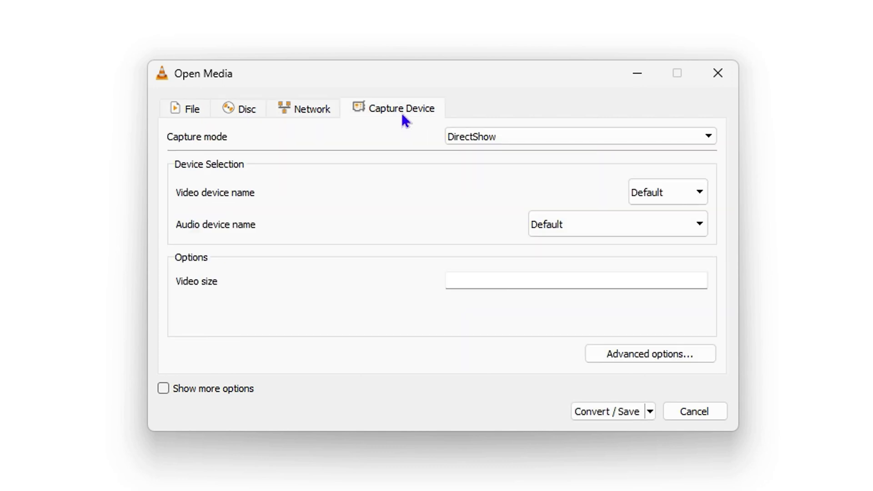
left_click(198, 113)
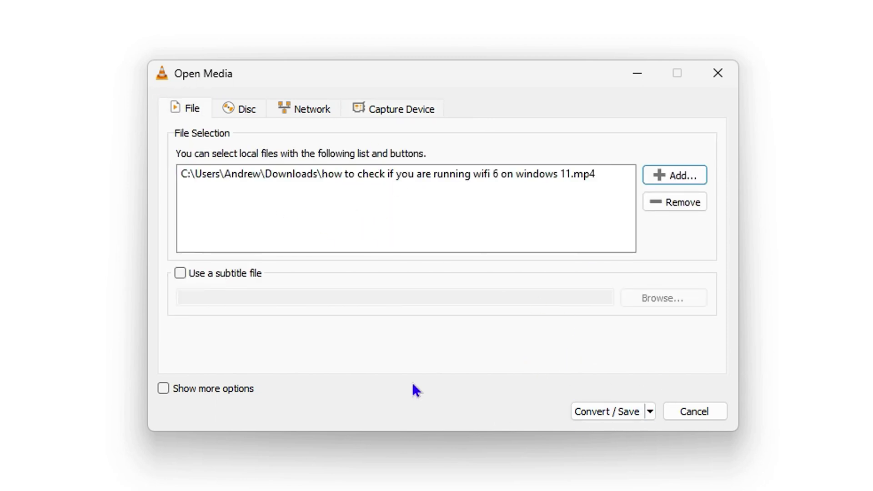
Proceed to the Convert settings, browse every profile, and keep Audio - MP3 selected
left_click(605, 411)
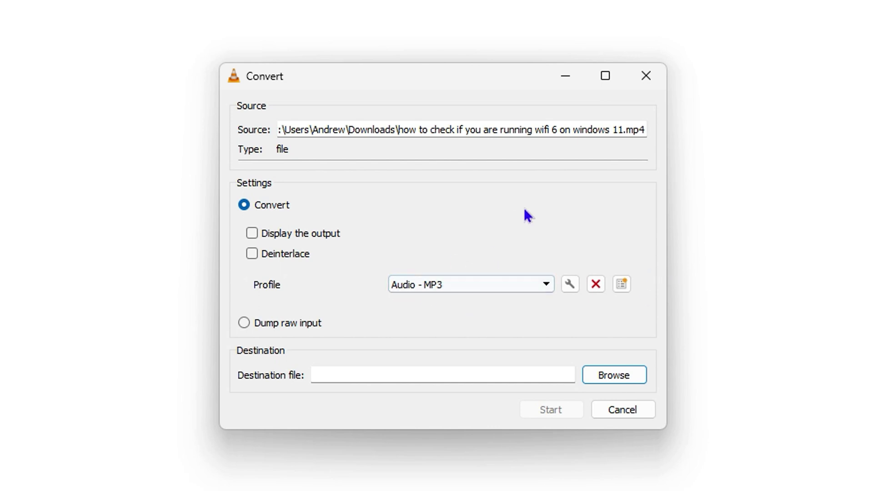
left_click(548, 283)
scroll(549, 337, "up", 1)
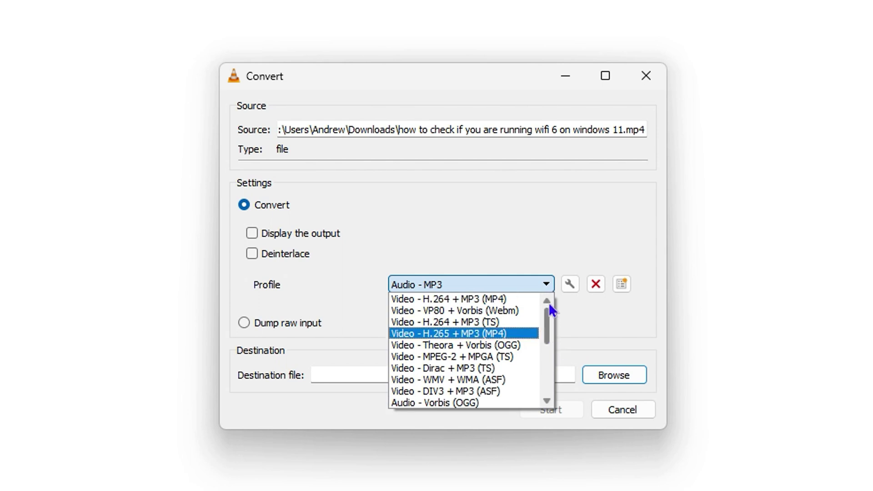
scroll(548, 345, "down", 2)
scroll(546, 359, "down", 3)
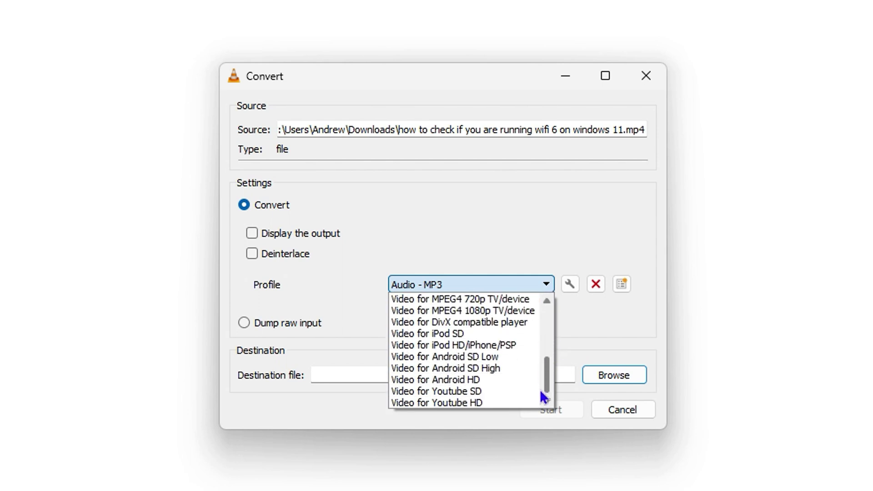
scroll(545, 364, "up", 4)
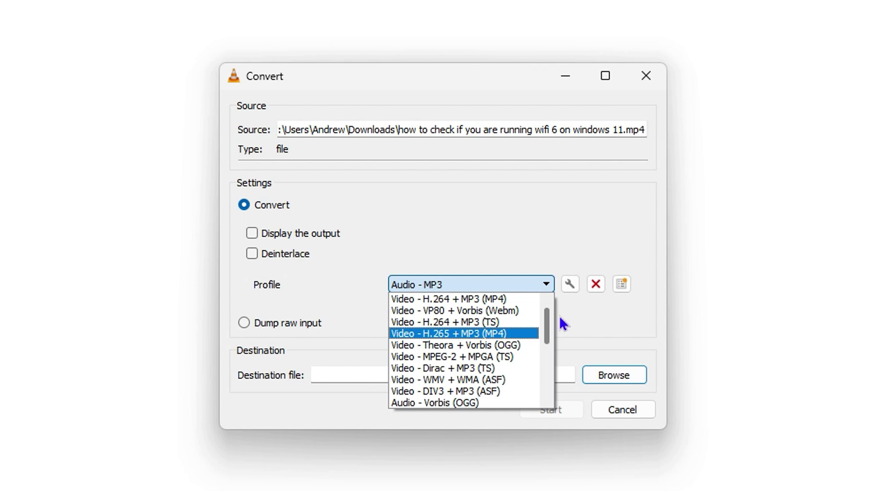
scroll(552, 332, "down", 1)
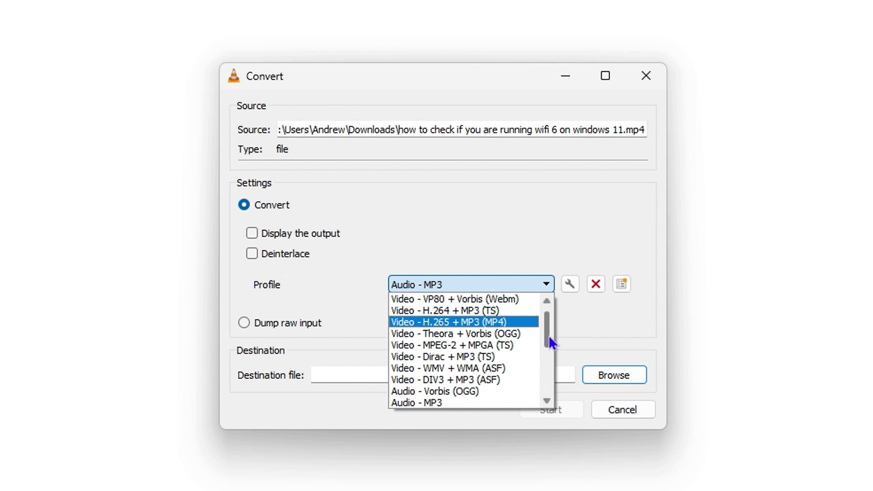
scroll(548, 335, "up", 1)
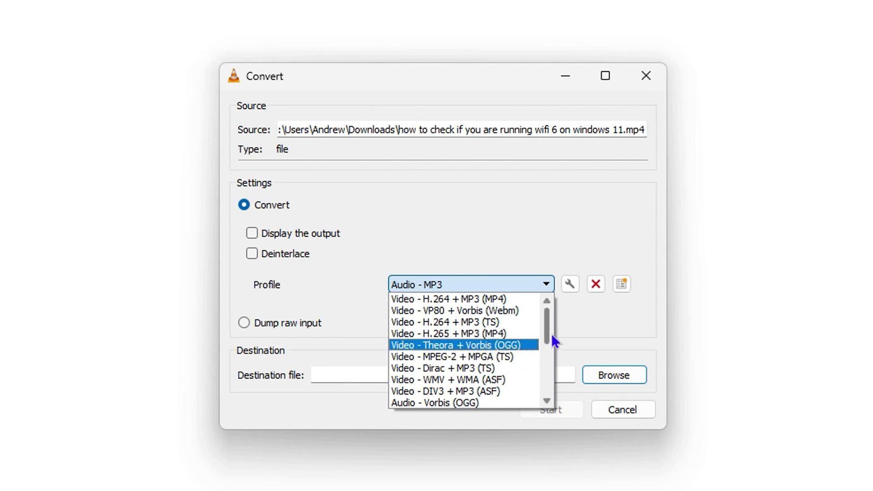
left_click_drag(546, 323, 546, 343)
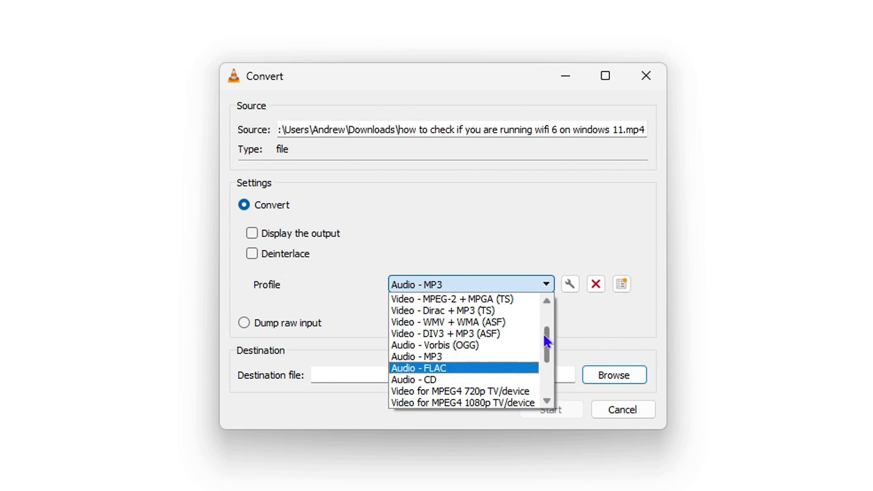
left_click_drag(544, 335, 555, 382)
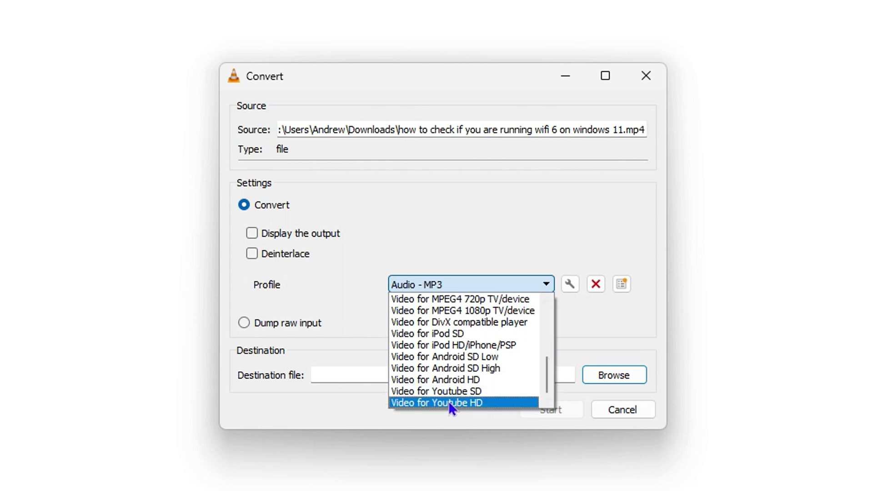
left_click_drag(546, 377, 556, 359)
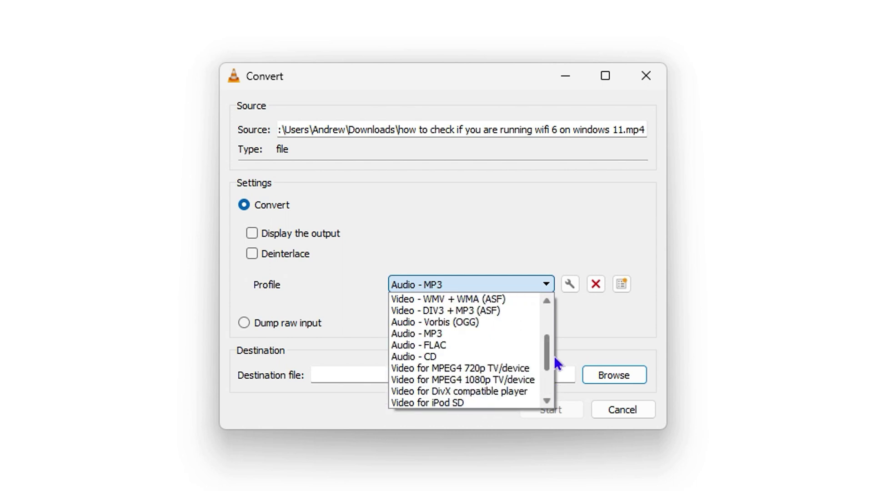
left_click(456, 335)
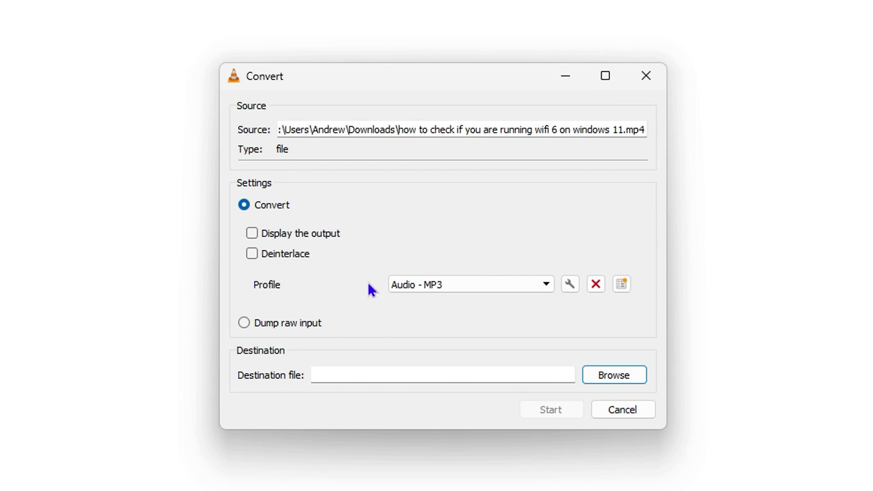
left_click(570, 285)
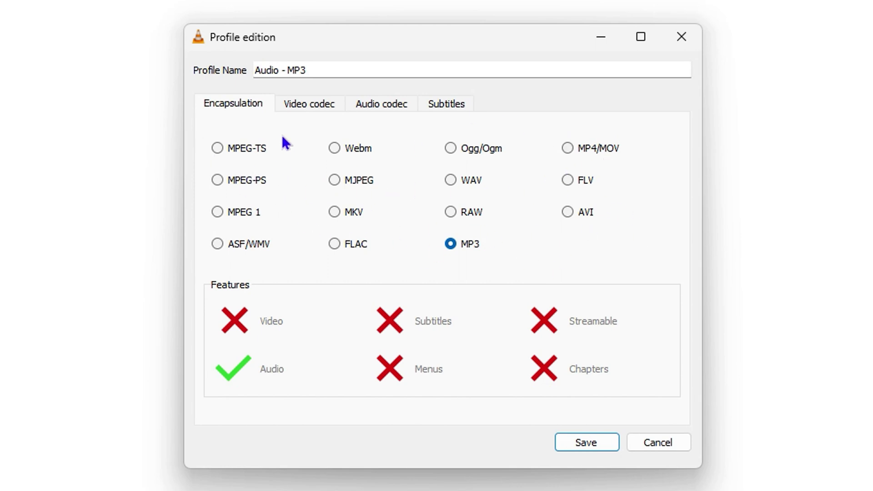
left_click(307, 105)
left_click(377, 105)
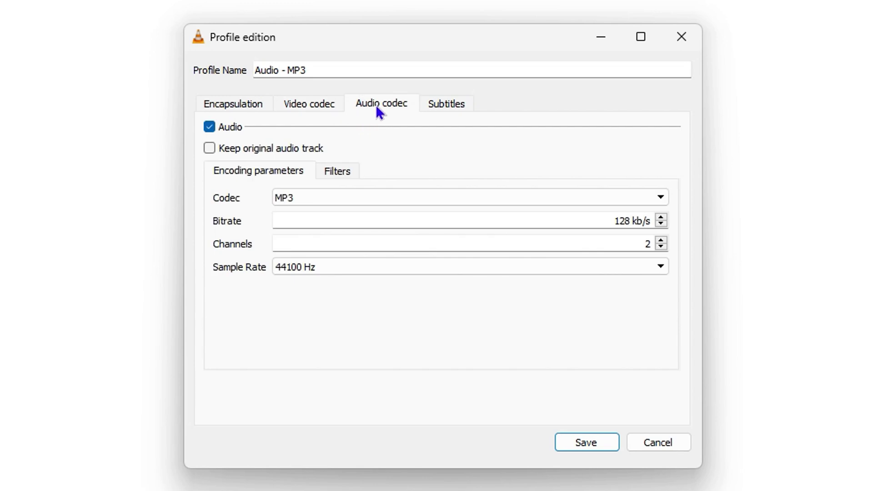
left_click(445, 104)
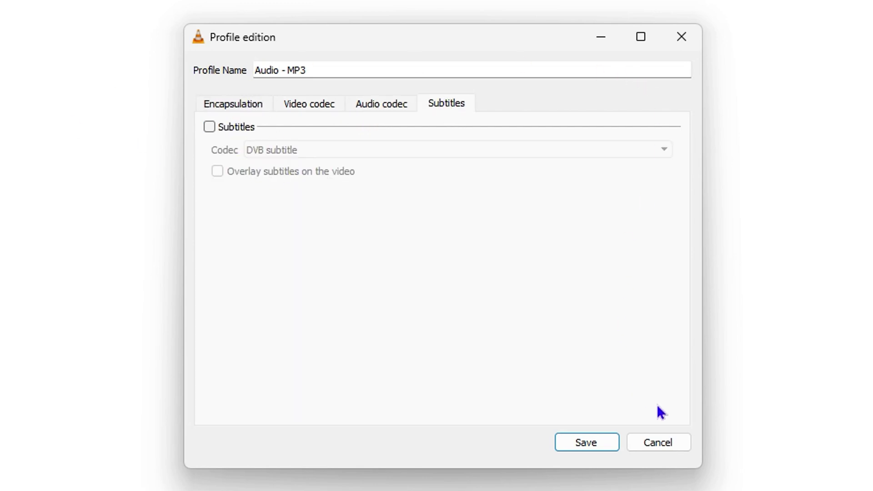
left_click(658, 443)
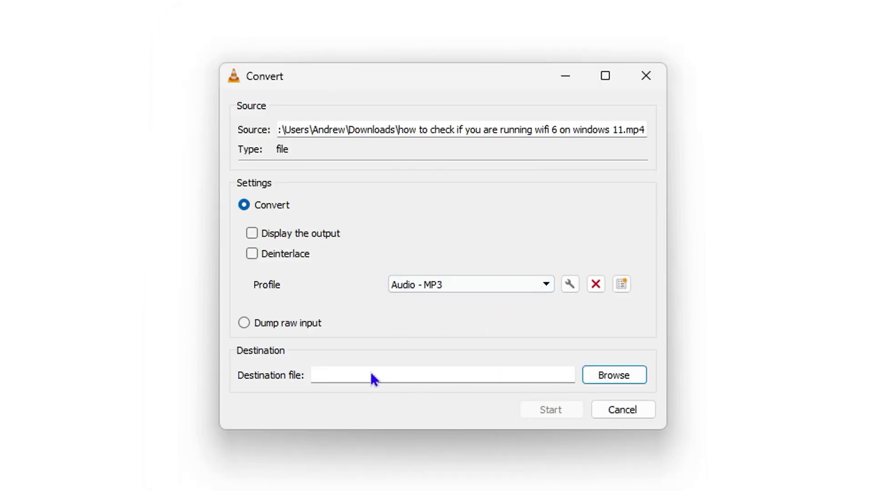
Open the destination Save dialog in Downloads and place the cursor in the file name
left_click(610, 378)
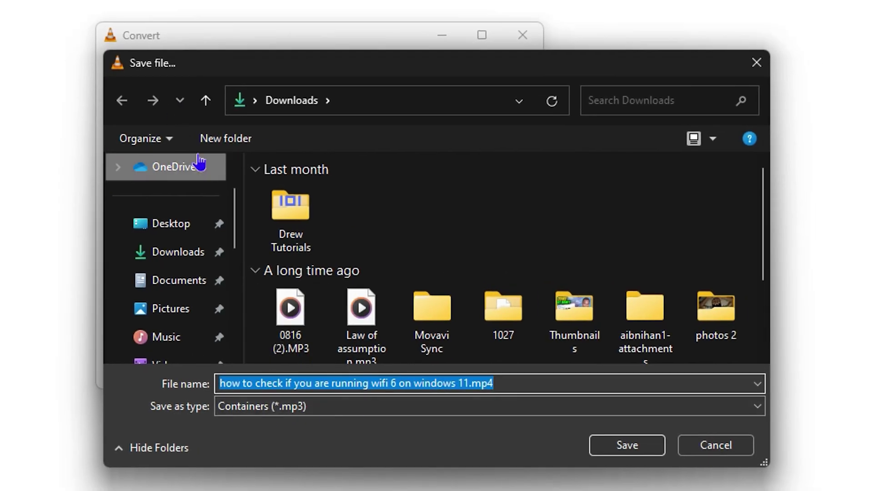
left_click(171, 253)
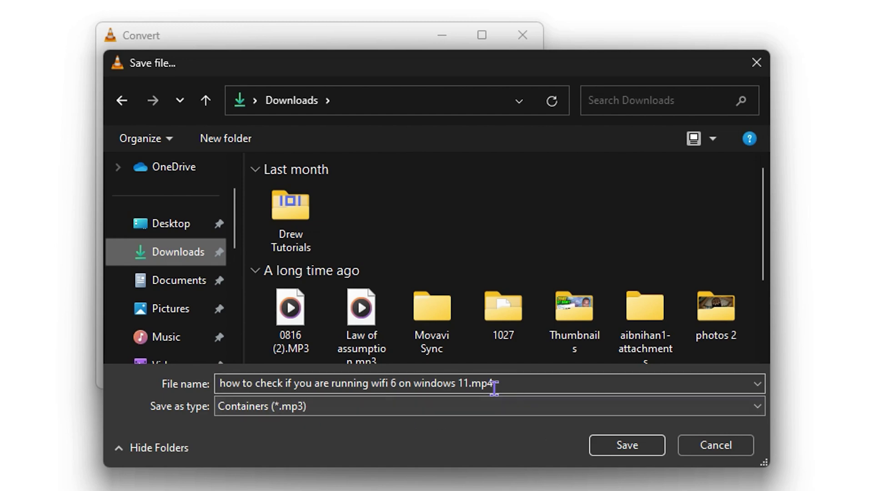
left_click(518, 383)
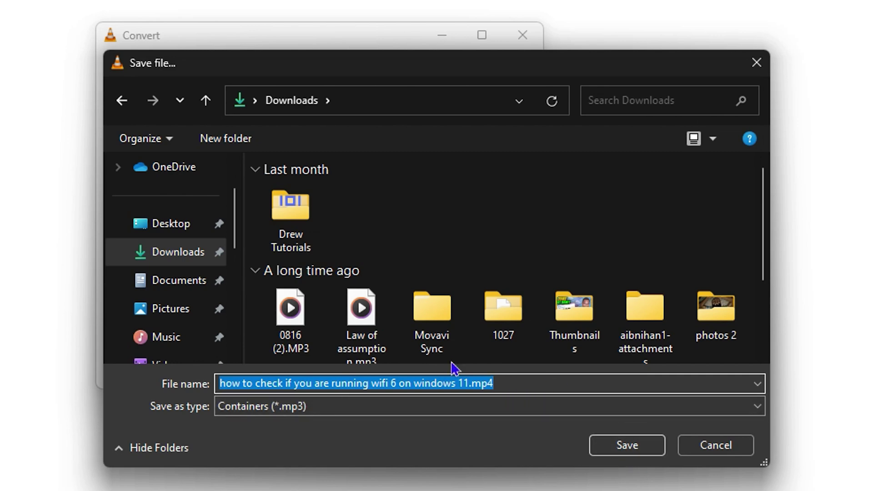
left_click(522, 383)
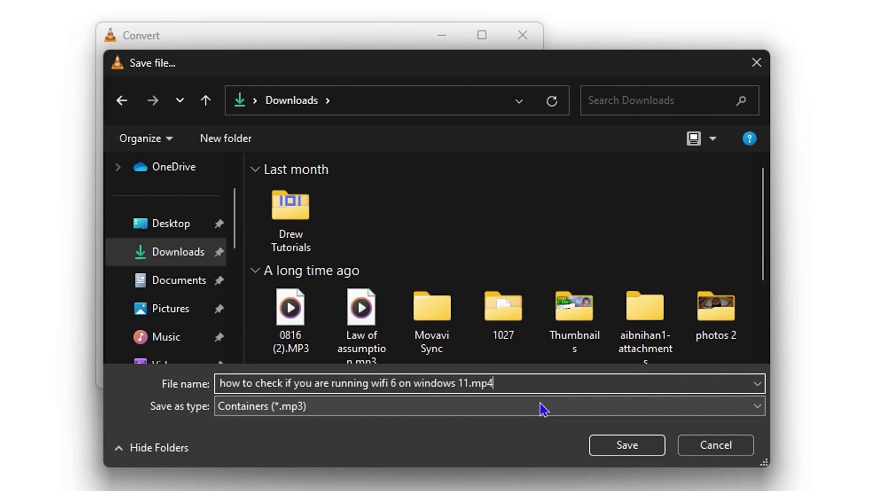
Drop the .mp4 extension, append ' final' to the file name, and save
key("BackSpace")
key("BackSpace")
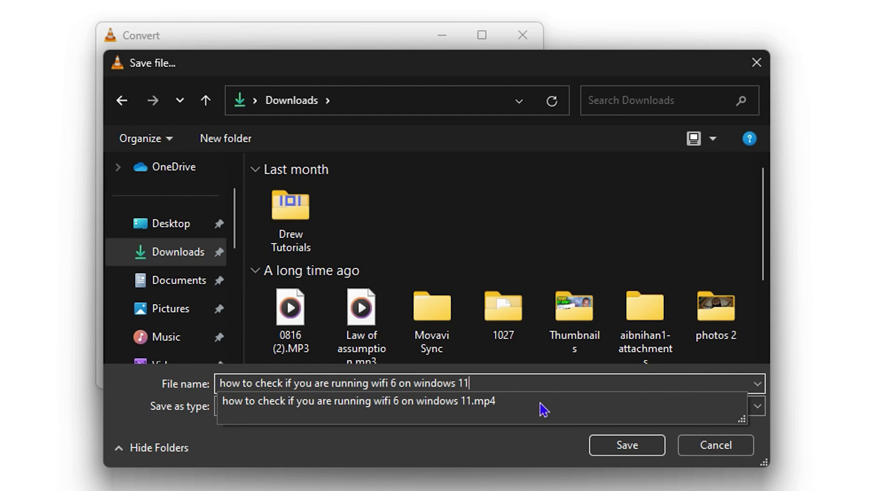
type("final")
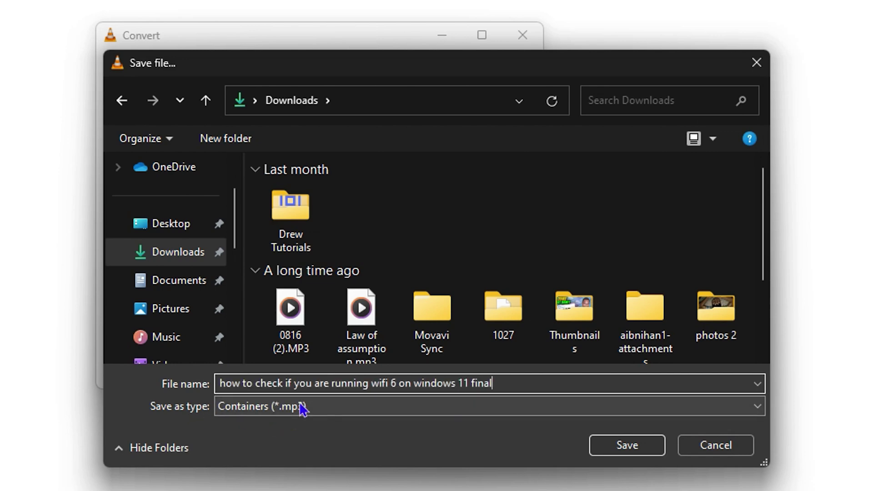
left_click(628, 455)
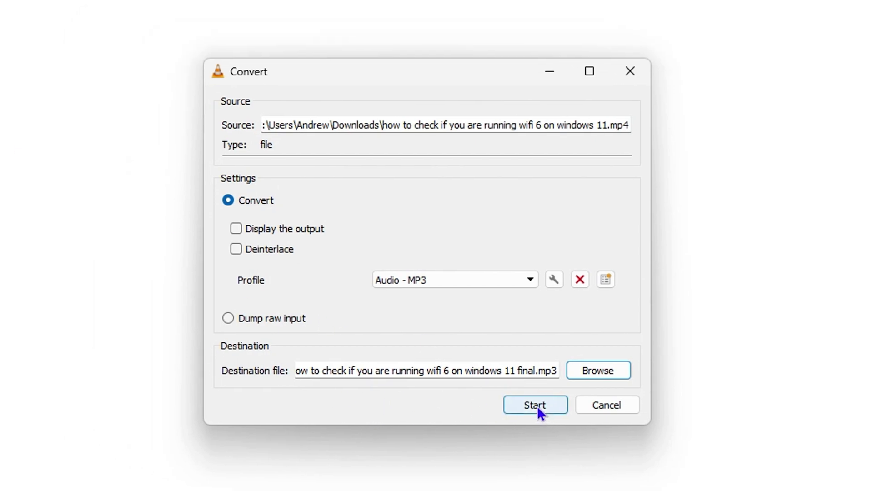
Run the MP4-to-MP3 conversion from VLC's Convert dialog
left_click(537, 406)
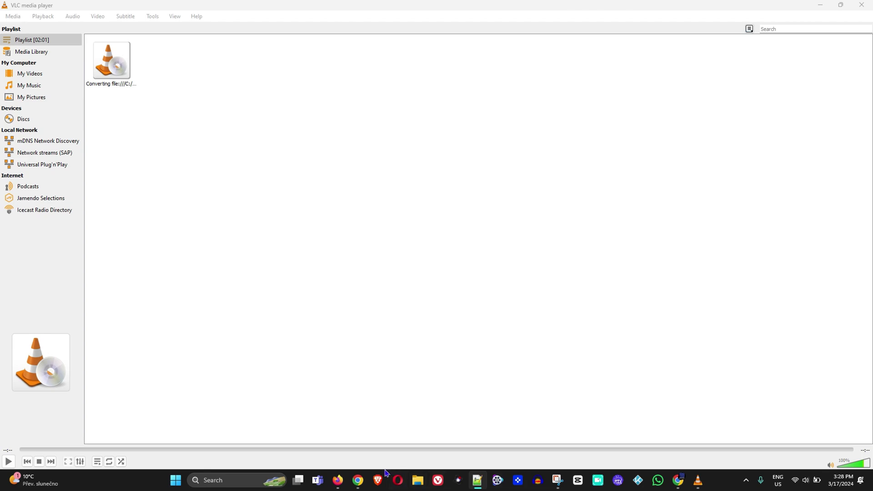
Open the converted 1.84 MB, 2:01 MP3 from the Downloads folder to play it
left_click(418, 481)
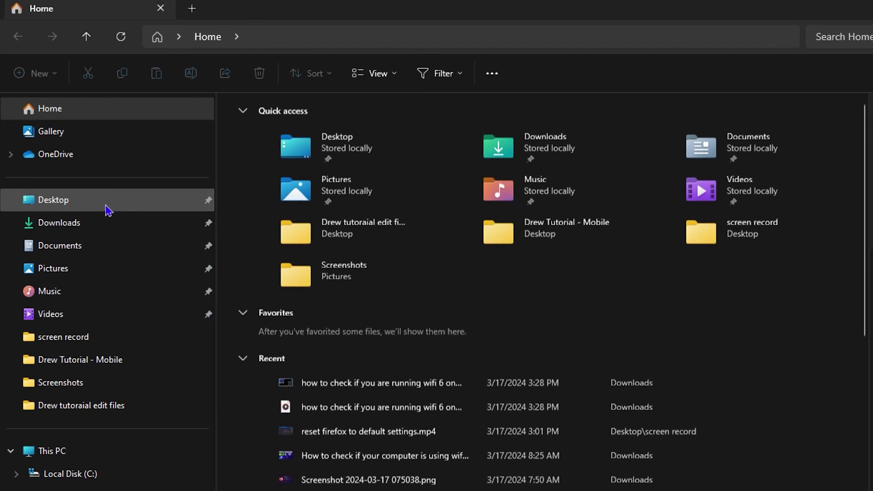
left_click(85, 224)
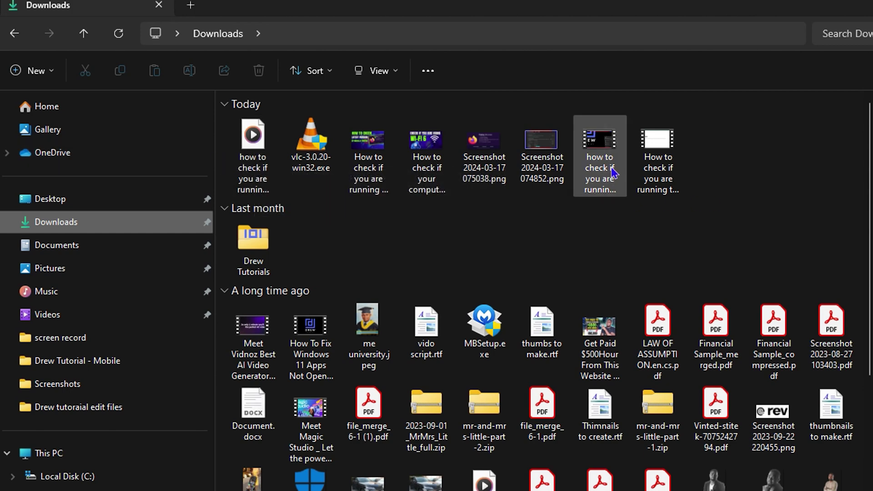
left_click(254, 143)
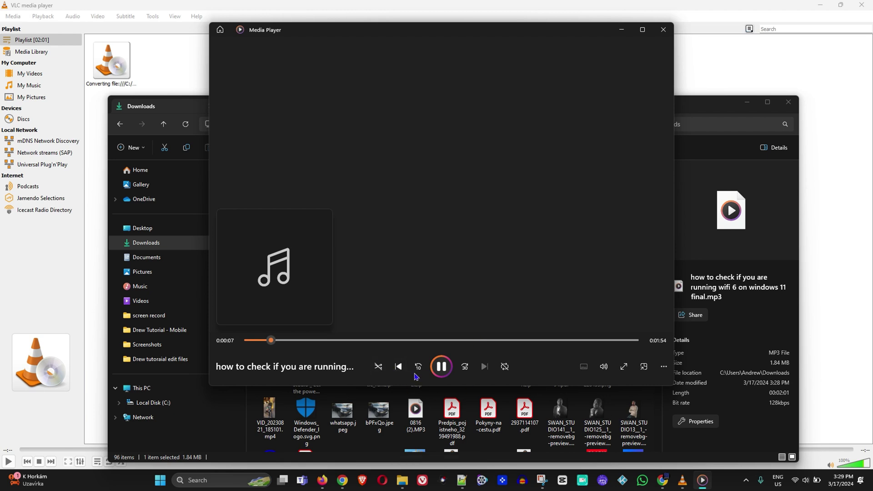
Pause the MP3, close Media Player and Downloads, and reopen VLC's Convert / Save dialog
left_click(441, 369)
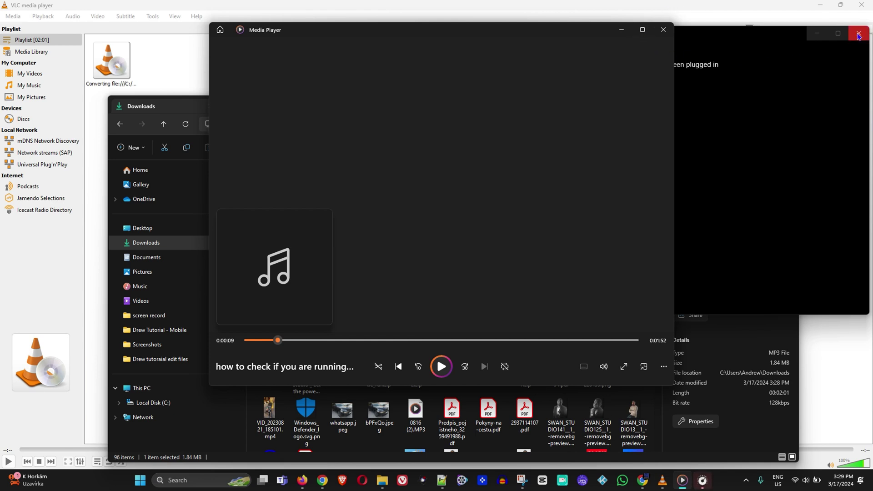
left_click(859, 35)
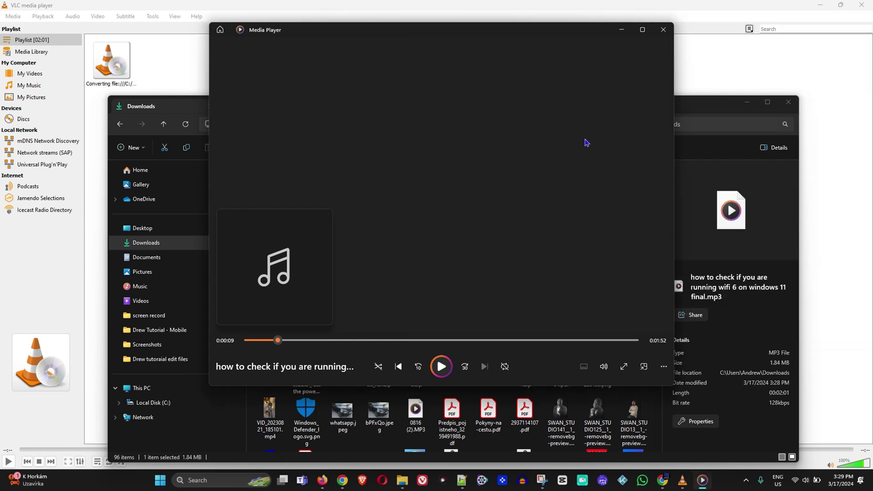
left_click(663, 30)
left_click(791, 105)
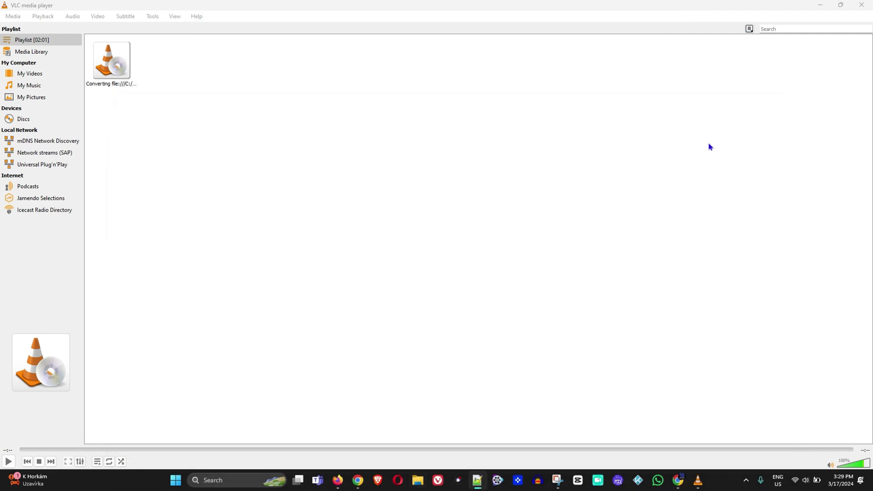
left_click(13, 16)
left_click(34, 136)
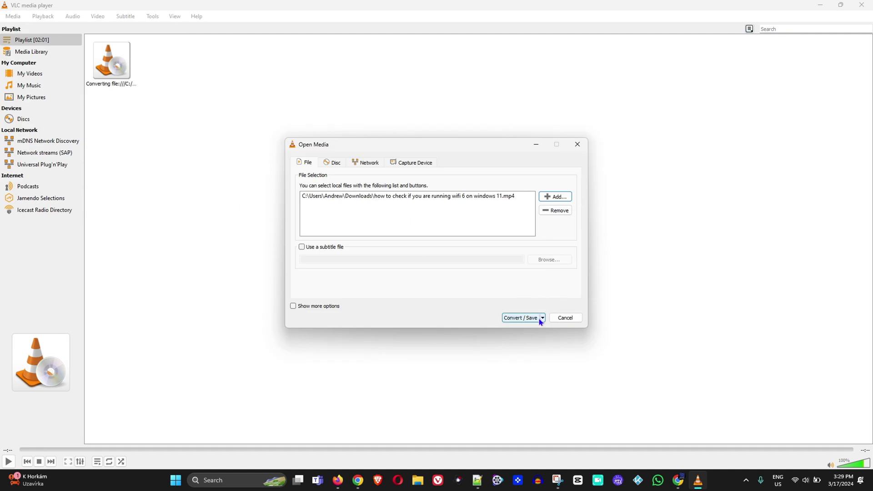